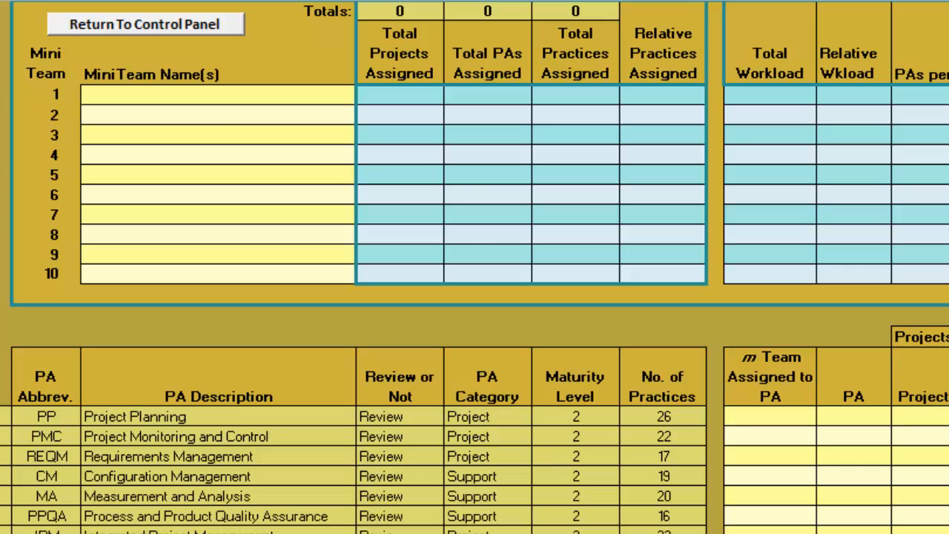
# Name mini teams 1 through 6 as MiniTeam01, MiniTeam02, MiniTeam03, MiniTeam04, MiniTeam05 and MiniTeam06
pyautogui.click(218, 94)
pyautogui.write('MiniTeam01')
pyautogui.press('Return')
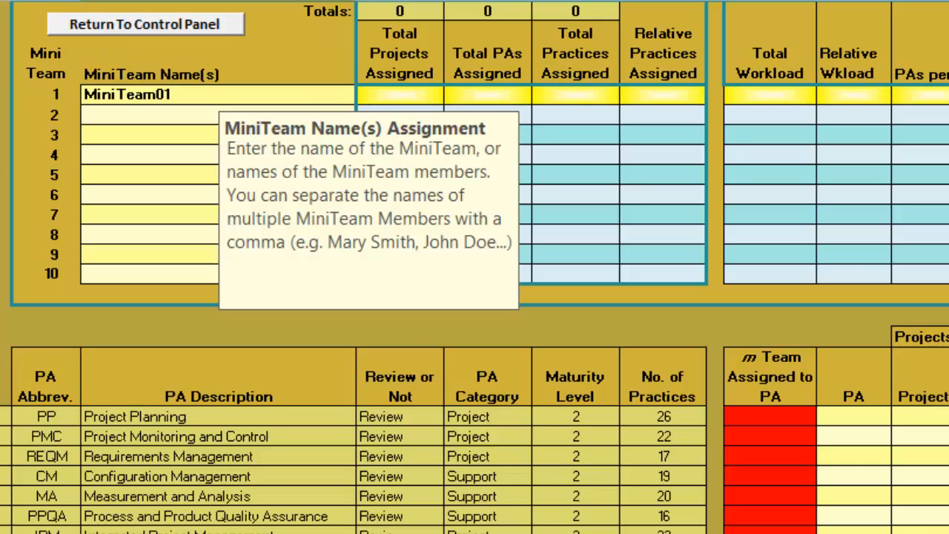
pyautogui.write('MiniTeam02')
pyautogui.press('Return')
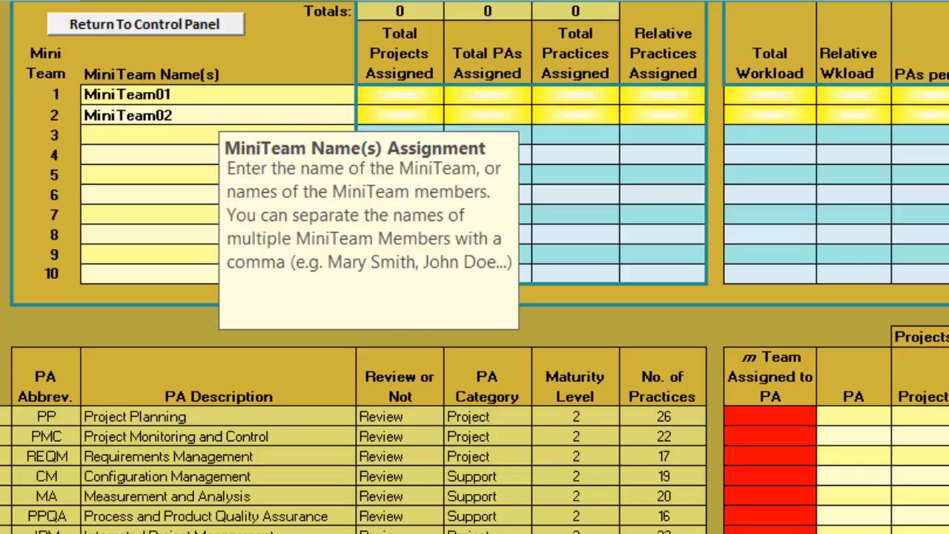
pyautogui.write('MiniTeam03')
pyautogui.press('Return')
pyautogui.write('MiniTeam04')
pyautogui.press('Return')
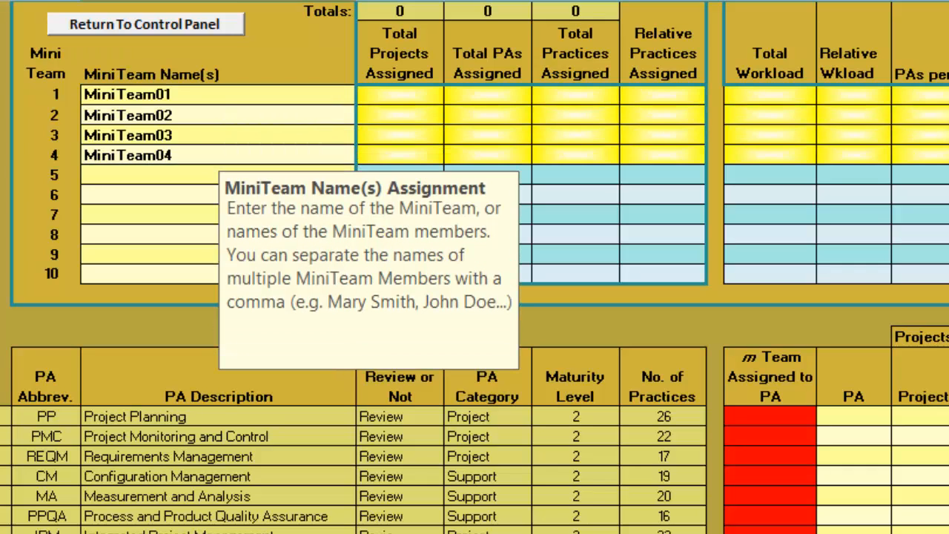
pyautogui.write('MiniTeam05')
pyautogui.press('Return')
pyautogui.write('MiniTeam06')
pyautogui.press('Return')
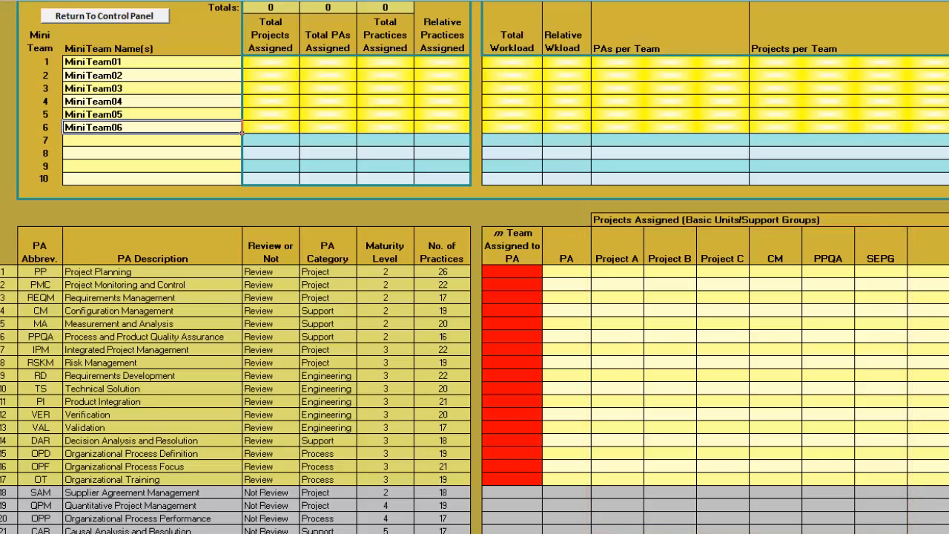
# Enter OPD, OPF, OT, CM and PPQA in the first five rows of the assignment table's PA column
pyautogui.click(566, 271)
pyautogui.write('OPD')
pyautogui.press('Return')
pyautogui.write('OPF')
pyautogui.press('Return')
pyautogui.write('OT')
pyautogui.press('Return')
pyautogui.write('CM')
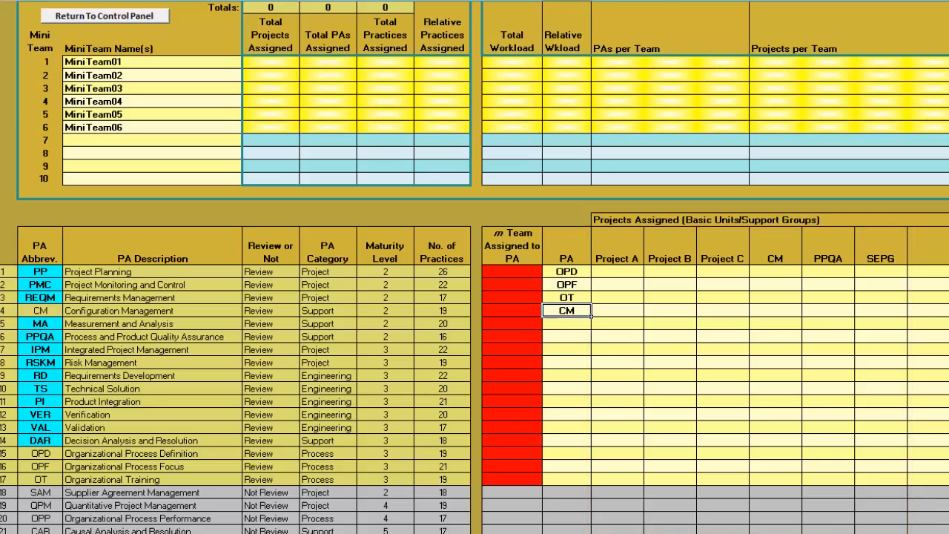
pyautogui.press('Return')
pyautogui.write('PPQA')
pyautogui.press('Return')
# Continue the assignment table's PA column below PPQA with PP, PMC, MA, RSKM, REQM and RD
pyautogui.write('PP')
pyautogui.press('Return')
pyautogui.write('PMC')
pyautogui.press('Return')
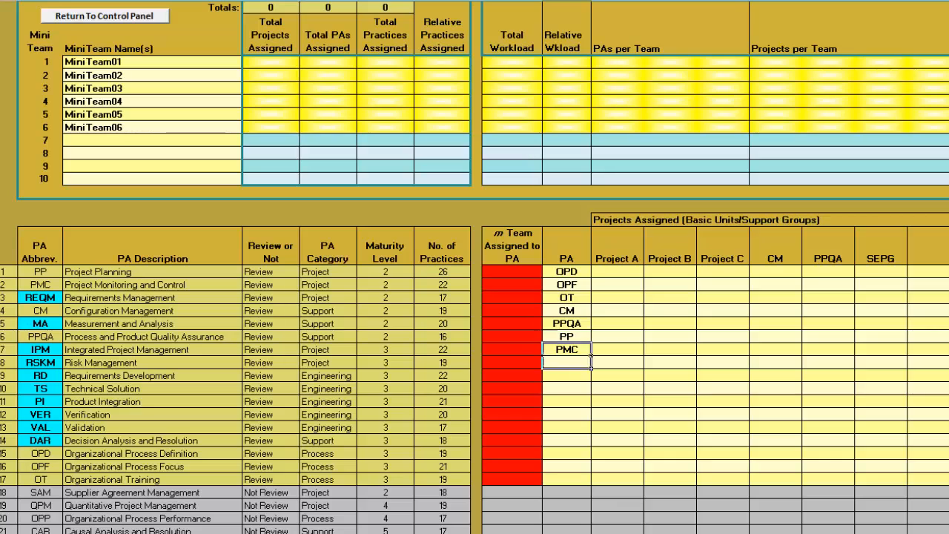
pyautogui.write('MA')
pyautogui.press('Return')
pyautogui.write('RSKM')
pyautogui.press('Return')
pyautogui.write('REQM')
pyautogui.press('Return')
pyautogui.write('RD')
pyautogui.press('Return')
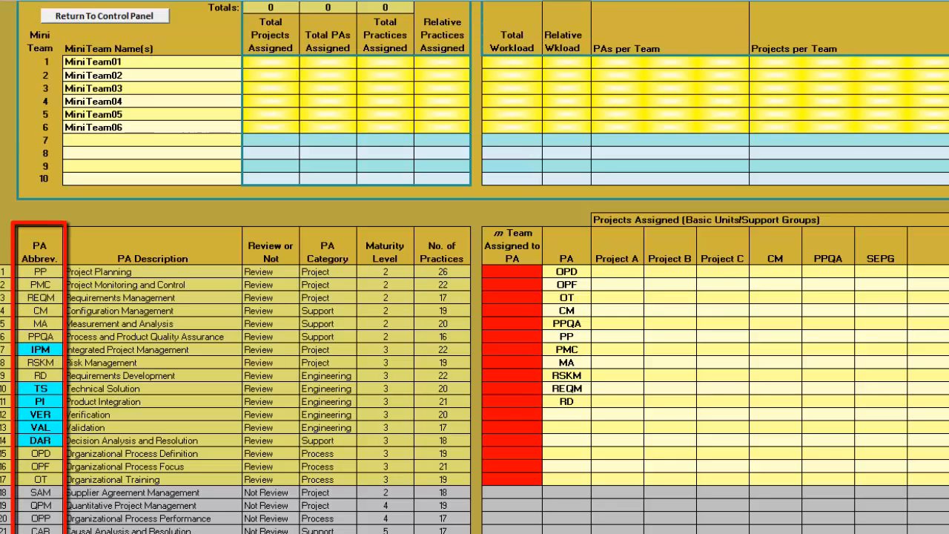
# Complete the assignment table's PA column below RD with IPM, TS, PI, VER, VAL and DAR
pyautogui.write('IPM')
pyautogui.press('Return')
pyautogui.write('TS')
pyautogui.press('Return')
pyautogui.write('PI')
pyautogui.press('Return')
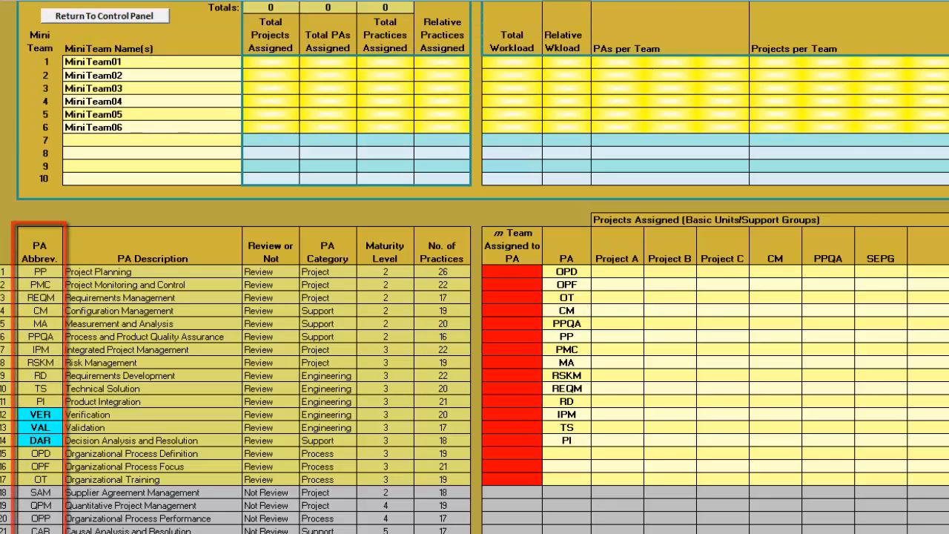
pyautogui.write('VER')
pyautogui.press('Return')
pyautogui.write('VAL')
pyautogui.press('Return')
pyautogui.write('DAR')
pyautogui.press('Return')
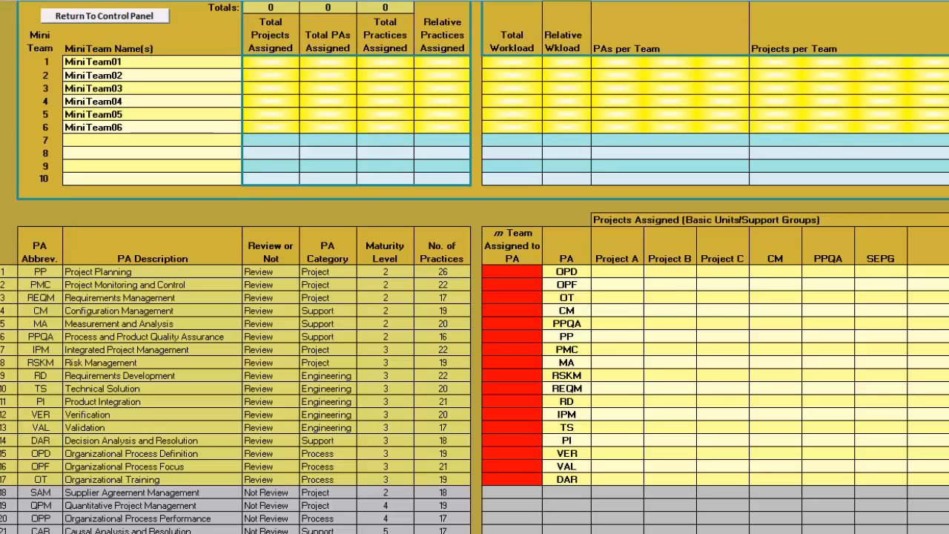
# Assign mini team 1 to OPD, OPF and OT, team 4 to CM, and team 3 to PPQA, PP and PMC
pyautogui.click(511, 272)
pyautogui.write('1')
pyautogui.press('Return')
pyautogui.write('1')
pyautogui.press('Return')
pyautogui.write('1')
# Assign team 3 to MA and IPM, 5 to RSKM, VER and VAL, 4 to REQM and RD, and 6 to TS and PI
pyautogui.press('Return')
pyautogui.write('4')
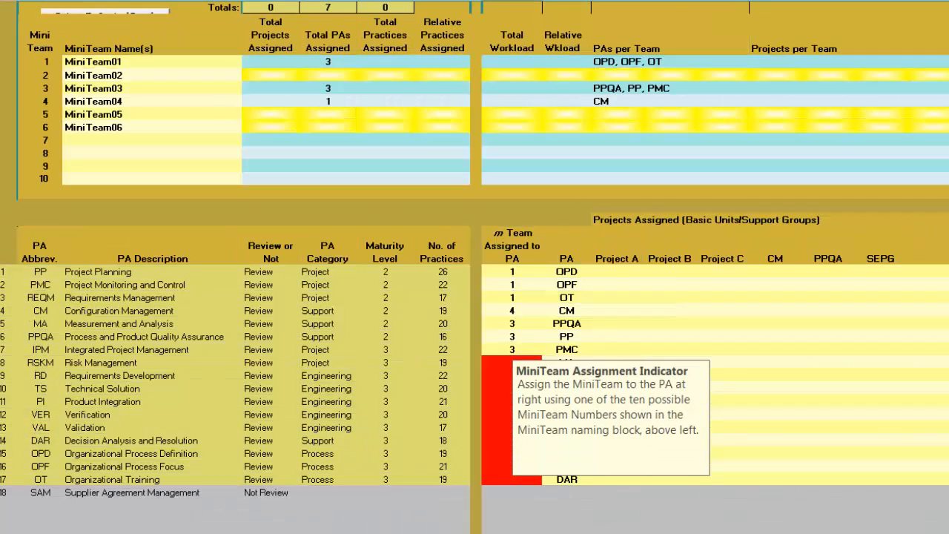
pyautogui.write('3')
pyautogui.press('Return')
pyautogui.write('5')
pyautogui.press('Return')
pyautogui.write('4')
# Enter 1 under SEPG for the OPD, OPF and OT process areas
pyautogui.press('Return')
pyautogui.write('4')
pyautogui.press('Return')
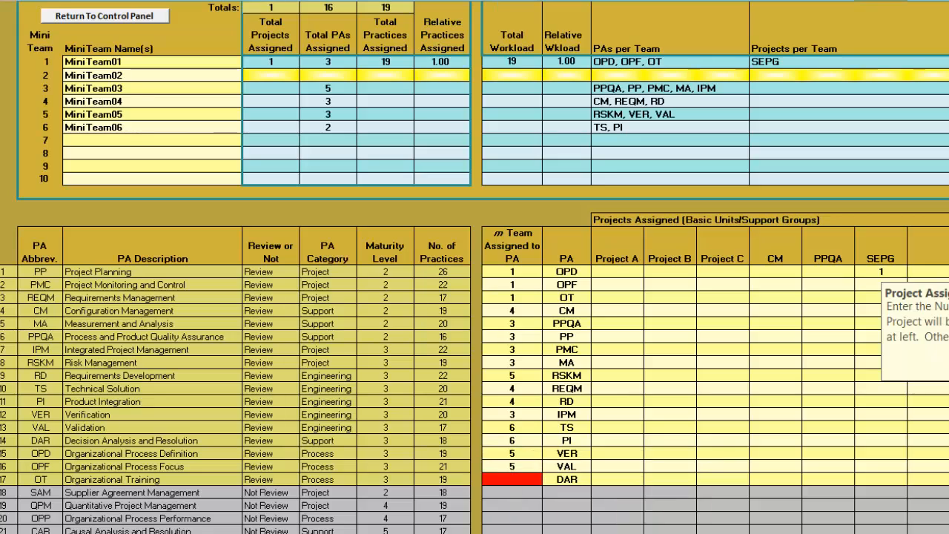
pyautogui.press('Return')
pyautogui.write('1')
# Enter 1 under Project A, Project B and Project C in the CM process area row
pyautogui.press('Return')
pyautogui.write('1')
pyautogui.click(617, 310)
pyautogui.write('1')
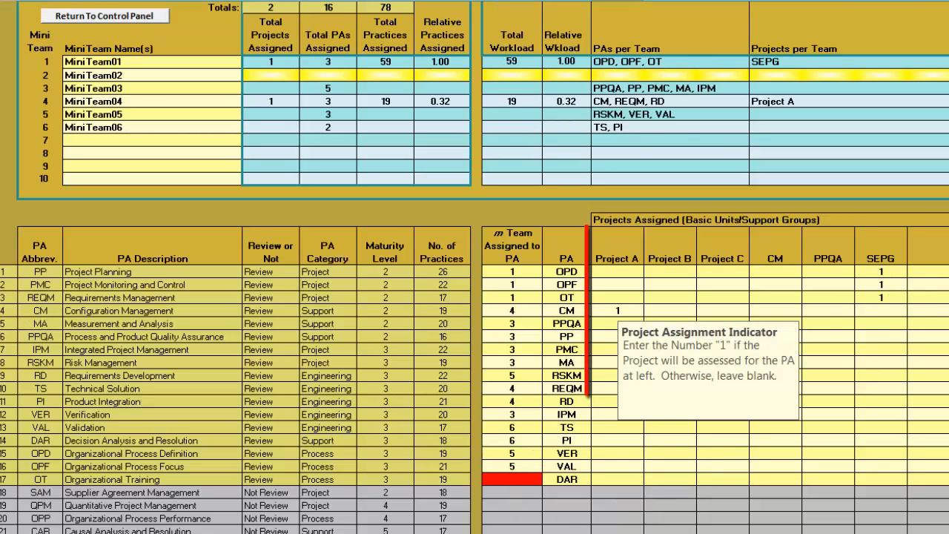
pyautogui.write('1')
pyautogui.press('Tab')
pyautogui.write('1')
# Enter 1 under Project A, Project B, Project C and the PPQA group in the PPQA process area row
pyautogui.press('Return')
pyautogui.write('1')
pyautogui.press('Tab')
pyautogui.write('1')
pyautogui.press('Tab')
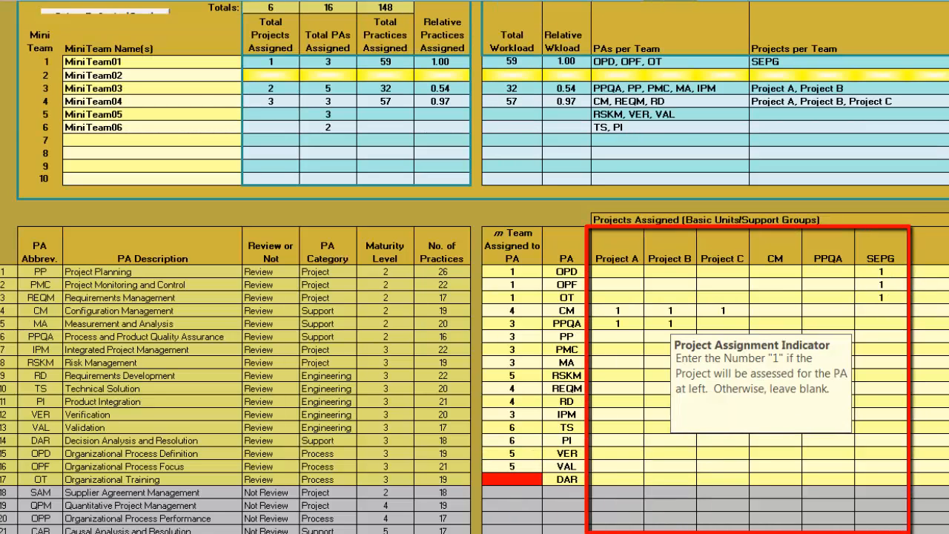
pyautogui.write('1')
pyautogui.press('Tab')
# Relate the PP process area to Projects A, B and C with a 1 in each, and skip the PMC row
pyautogui.press('Tab')
pyautogui.write('1')
pyautogui.press('Tab')
pyautogui.press('Return')
pyautogui.write('1')
# Relate the MA process area to Projects A, B and C by entering 1 for each project
pyautogui.press('Tab')
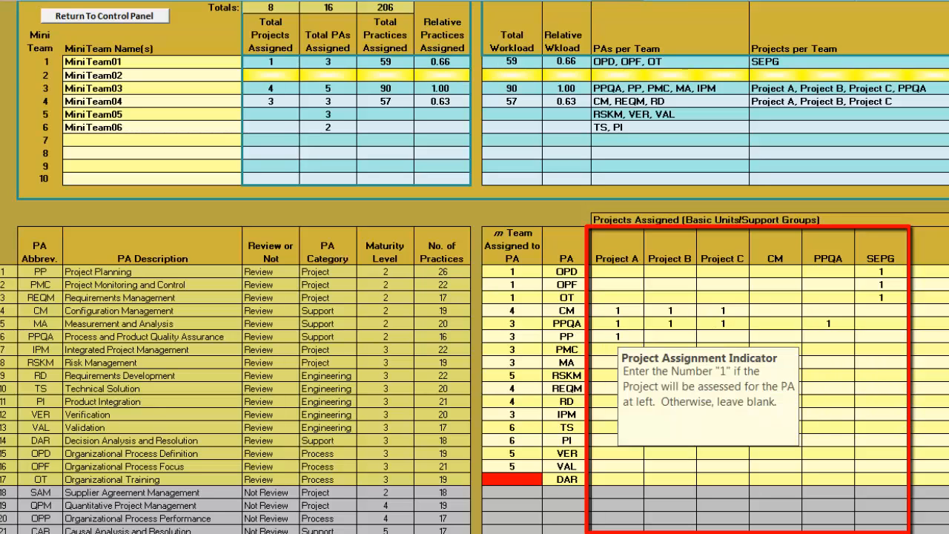
pyautogui.write('1')
# Relate the RSKM process area to Projects A, B and C by entering 1 for each project
pyautogui.press('Tab')
pyautogui.write('1')
pyautogui.press('Return')
pyautogui.press('Return')
pyautogui.write('1')
pyautogui.press('Tab')
pyautogui.write('1')
pyautogui.press('Tab')
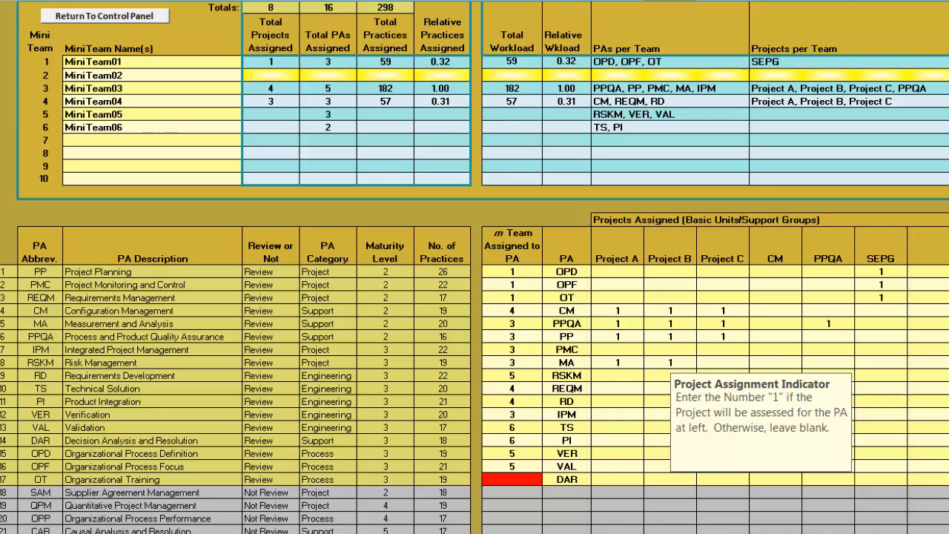
pyautogui.write('1')
pyautogui.press('Return')
pyautogui.write('1')
# Relate the REQM process area to Projects A, B and C by entering 1 for each project
pyautogui.press('Tab')
pyautogui.write('1')
pyautogui.press('Tab')
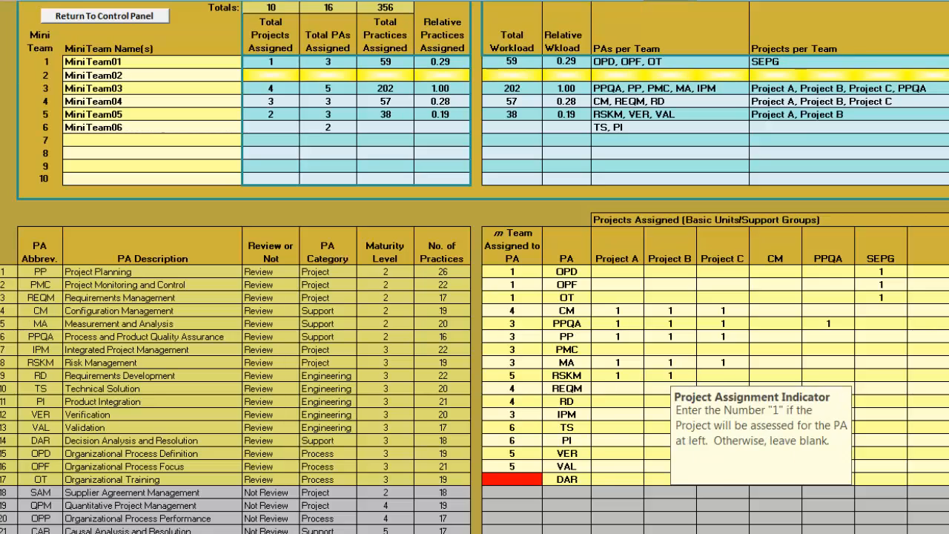
pyautogui.write('1')
pyautogui.press('Return')
pyautogui.write('1')
pyautogui.press('Tab')
pyautogui.write('1')
# Relate the RD process area to Projects A, B and C by entering 1 for each project
pyautogui.press('Tab')
pyautogui.write('1')
pyautogui.press('Tab')
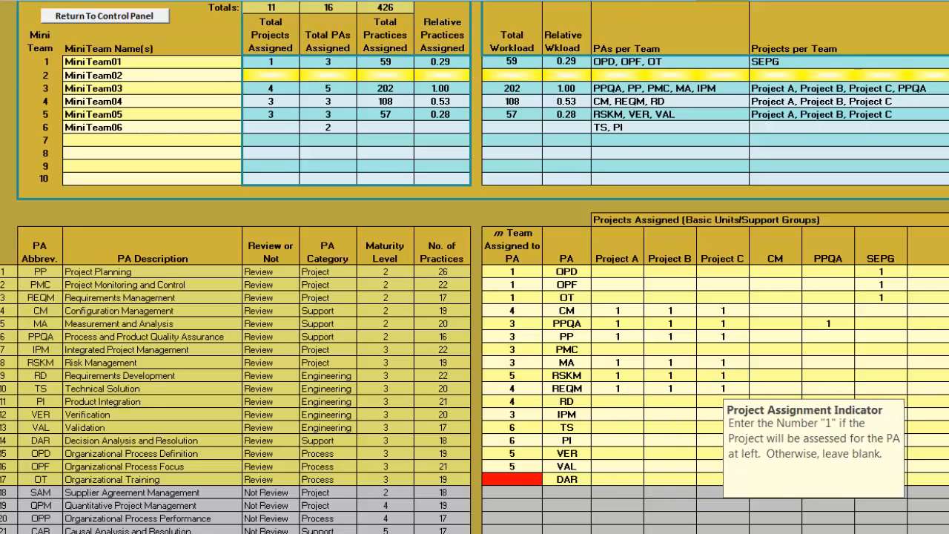
pyautogui.press('Return')
pyautogui.write('1')
pyautogui.press('Tab')
pyautogui.write('1')
# Relate the IPM process area to Projects A, B and C by entering 1 for each project
pyautogui.press('Tab')
pyautogui.write('1')
pyautogui.press('Tab')
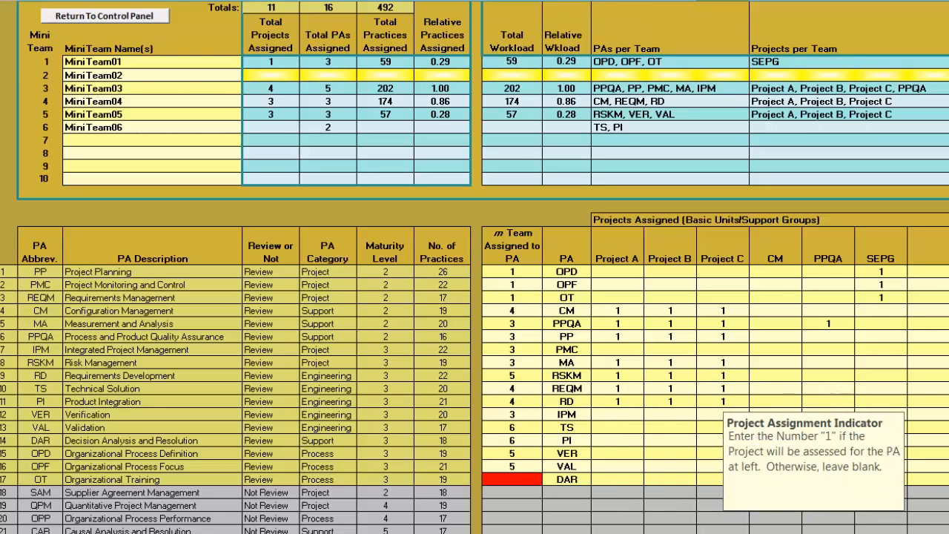
pyautogui.press('Return')
pyautogui.write('1')
pyautogui.press('Tab')
pyautogui.write('1')
# Relate the TS process area to Projects A, B and C by entering 1 for each project
pyautogui.press('Tab')
pyautogui.write('1')
pyautogui.press('Tab')
pyautogui.press('Return')
pyautogui.press('1')
pyautogui.press('Tab')
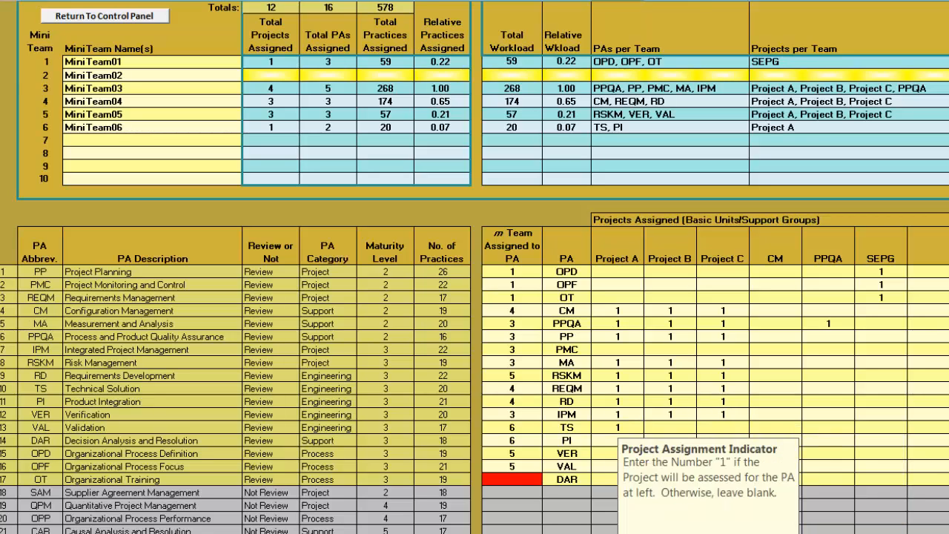
pyautogui.write('1')
# Relate the PI process area to Projects A, B and C by entering 1 for each project
pyautogui.press('Tab')
pyautogui.write('1')
pyautogui.press('Tab')
pyautogui.press('Return')
pyautogui.write('1')
pyautogui.press('Tab')
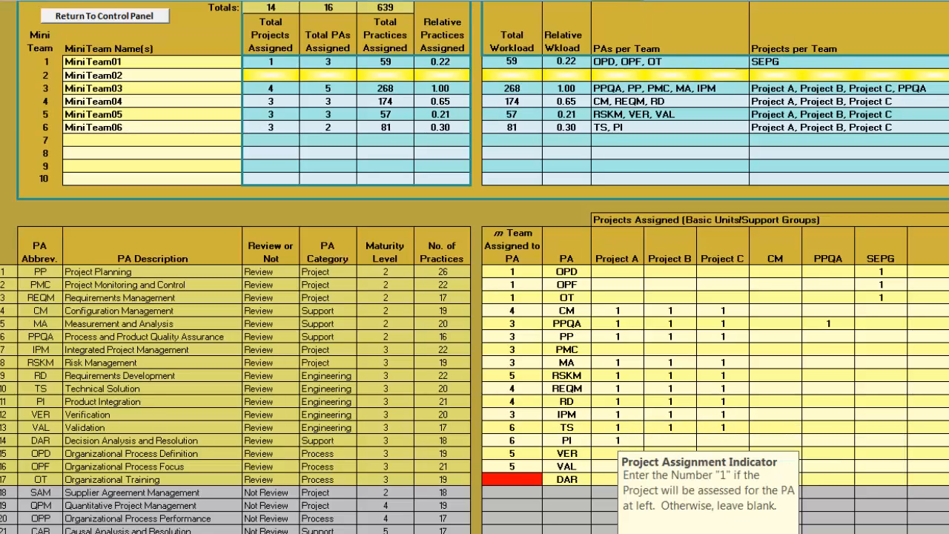
pyautogui.write('1')
# Relate the VER process area to Projects A, B and C by entering 1 for each project
pyautogui.press('Tab')
pyautogui.write('1')
pyautogui.press('Tab')
pyautogui.press('Return')
pyautogui.press('1')
pyautogui.press('Tab')
pyautogui.write('1')
# Relate the VAL process area to Projects A, B and C by entering 1 for each project
pyautogui.press('Tab')
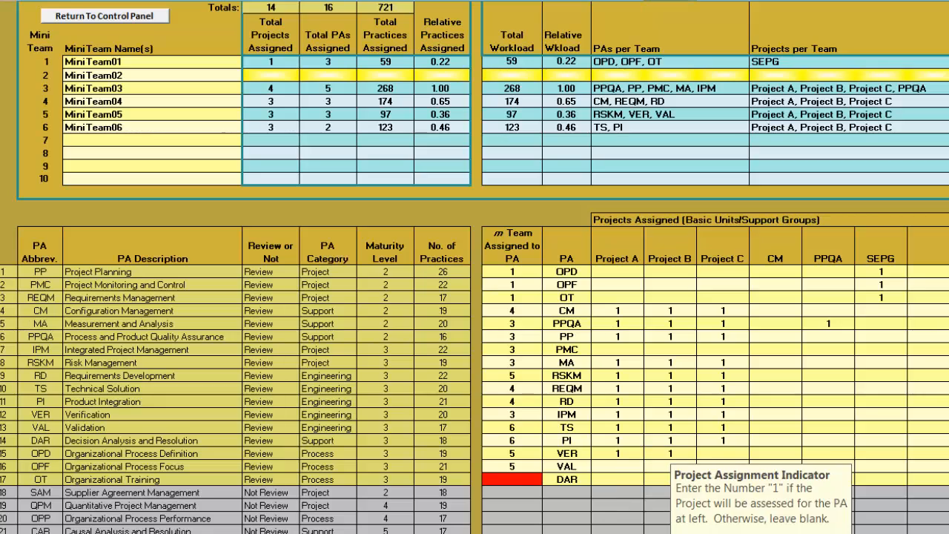
pyautogui.write('1')
pyautogui.press('Tab')
pyautogui.press('Return')
pyautogui.write('1')
pyautogui.press('Tab')
pyautogui.write('1')
# Enter 1 for Projects A, B and C in the DAR row and assign mini team 6 to DAR
pyautogui.press('Tab')
pyautogui.write('1')
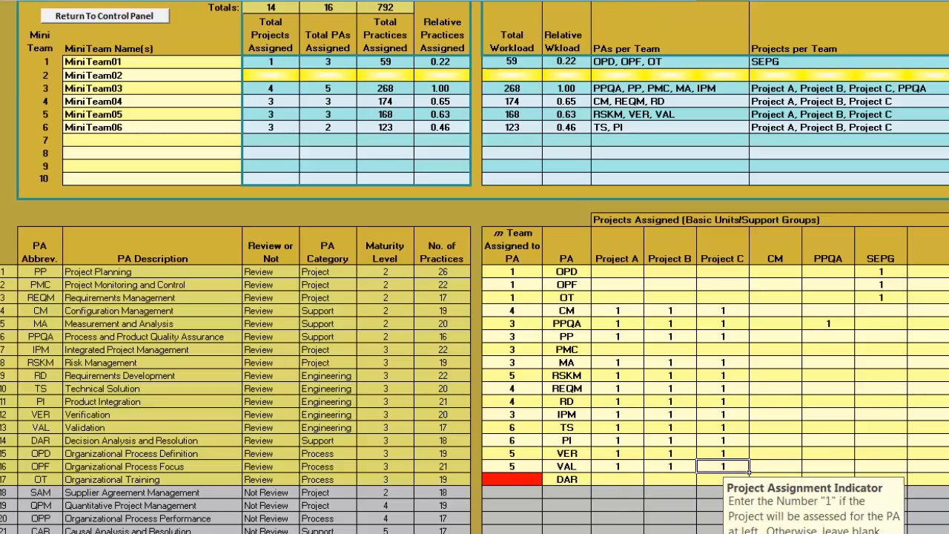
pyautogui.press('Tab')
pyautogui.press('Return')
pyautogui.write('1')
pyautogui.press('Tab')
pyautogui.write('1')
pyautogui.press('Tab')
pyautogui.write('1')
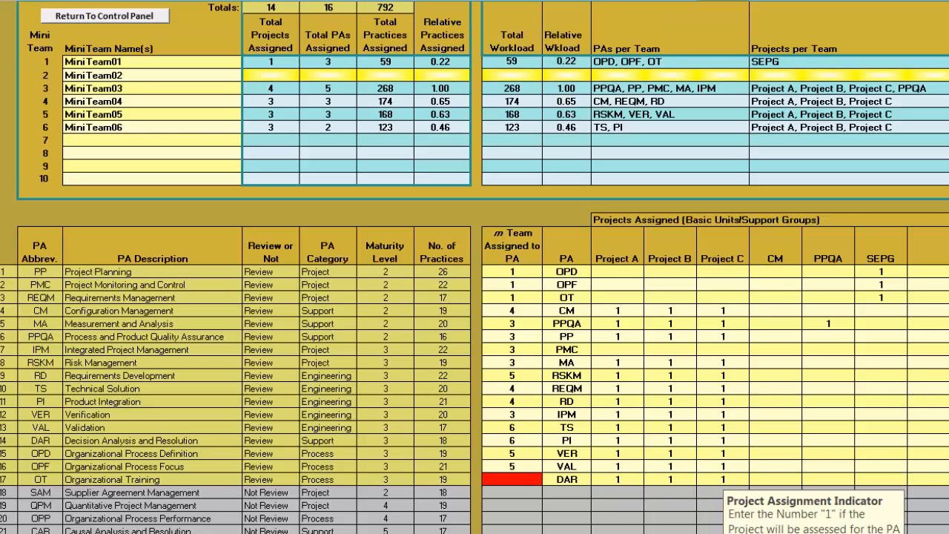
pyautogui.press('Return')
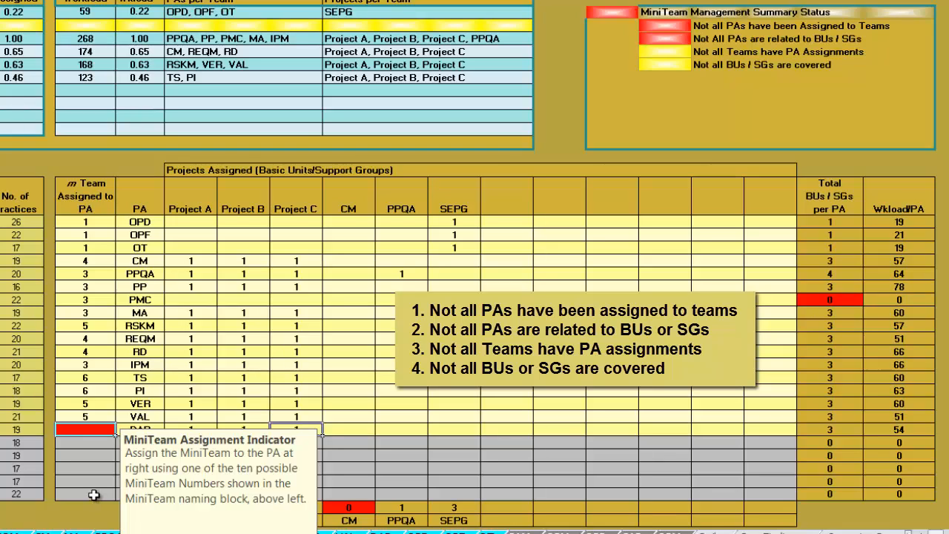
pyautogui.write('6')
pyautogui.press('Return')
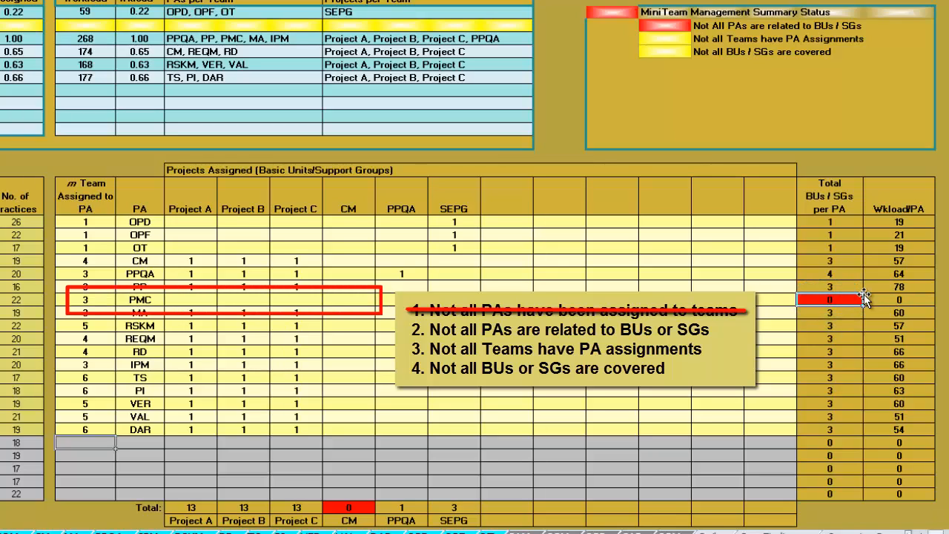
# Fill the empty PMC row with 1 under Project A, Project B and Project C
pyautogui.click(212, 300)
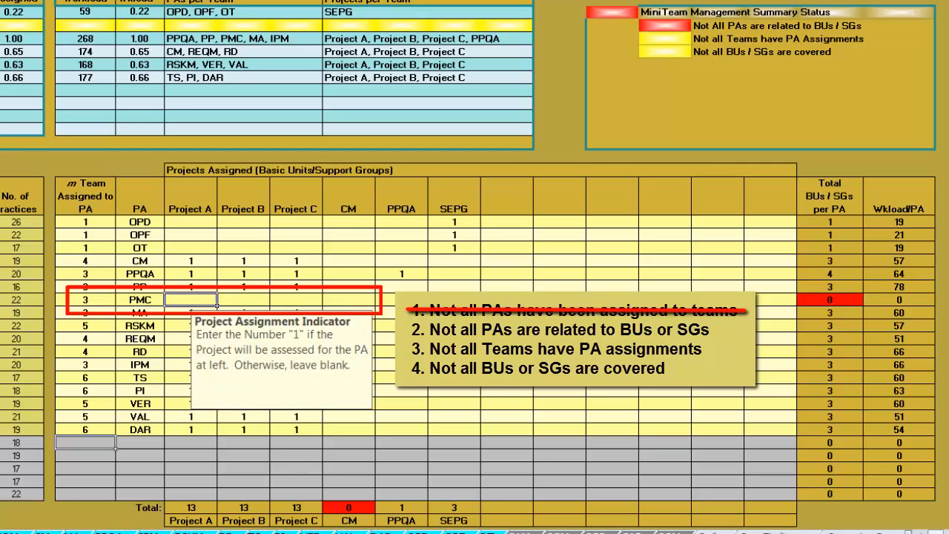
pyautogui.write('1')
pyautogui.press('Tab')
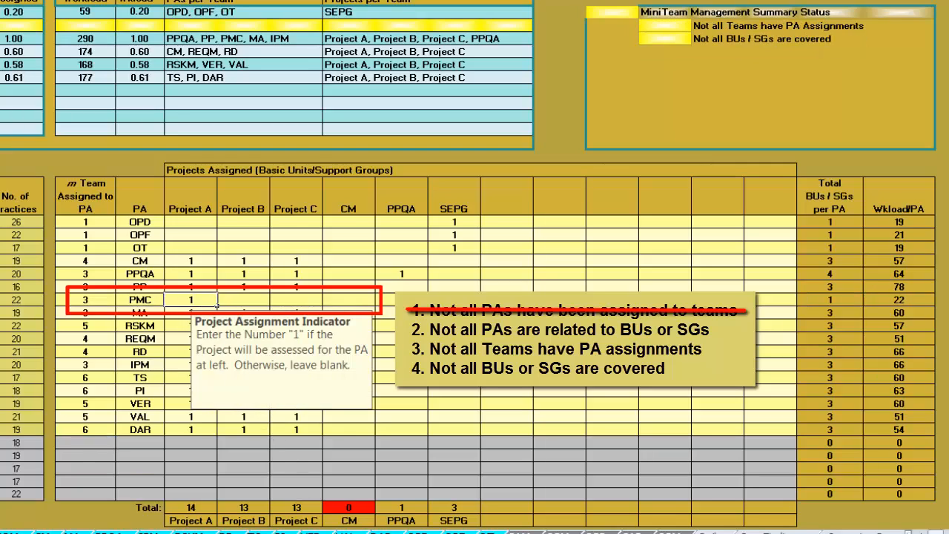
pyautogui.write('1')
pyautogui.press('Tab')
pyautogui.write('1')
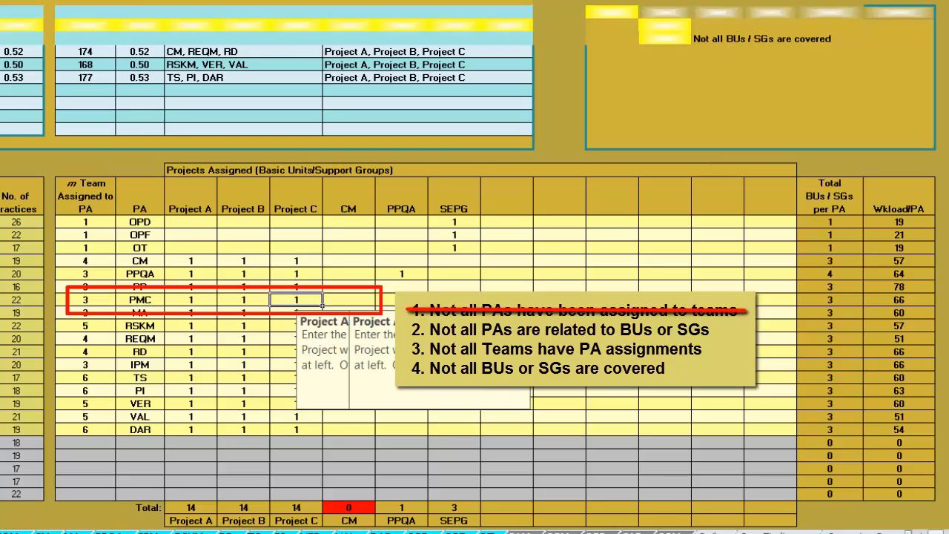
pyautogui.press('Tab')
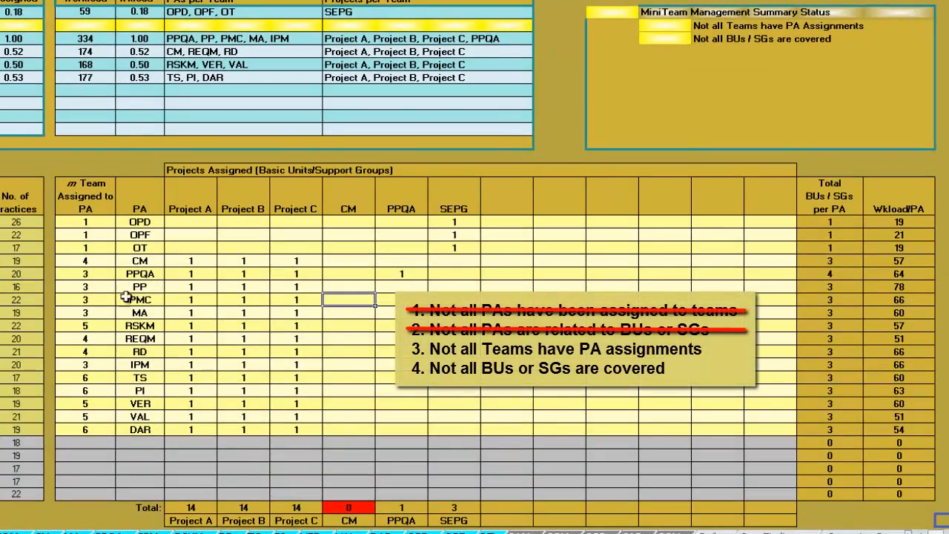
# Reassign the PPQA and MA process areas to mini team 2
pyautogui.moveTo(91, 274)
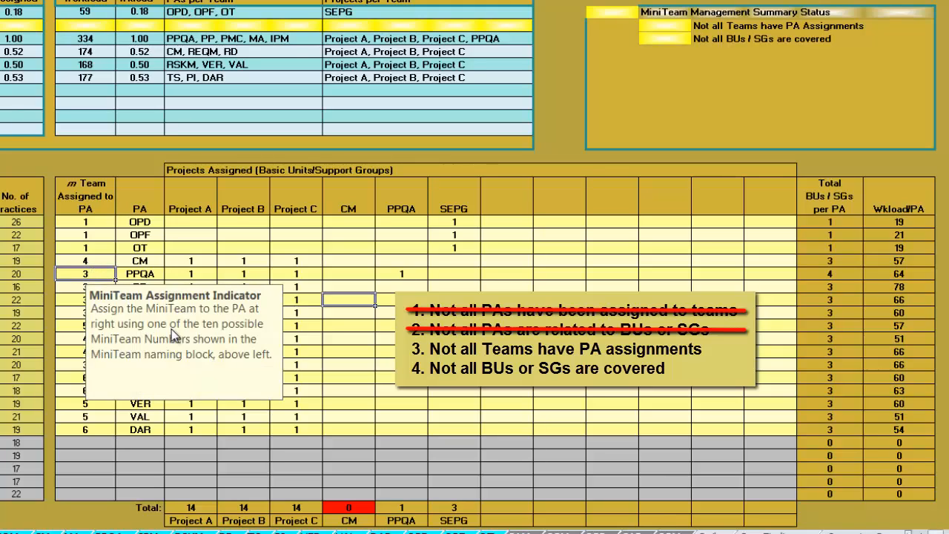
pyautogui.write('2')
pyautogui.press('Return')
pyautogui.press('Return')
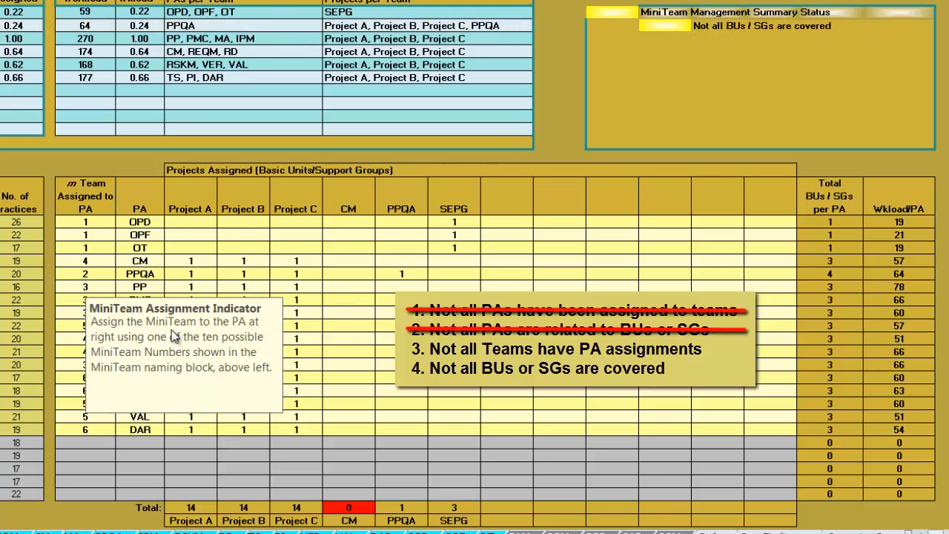
pyautogui.press('Return')
pyautogui.write('2')
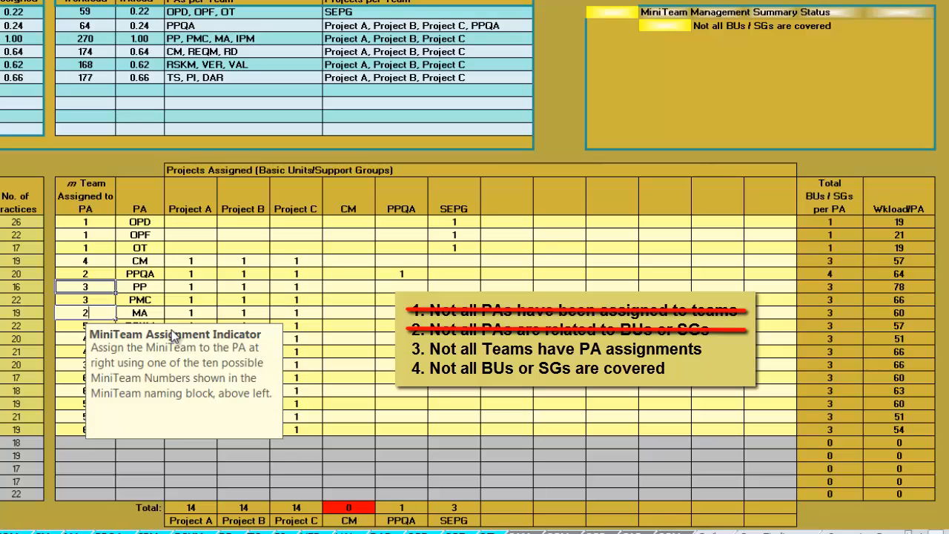
pyautogui.press('Return')
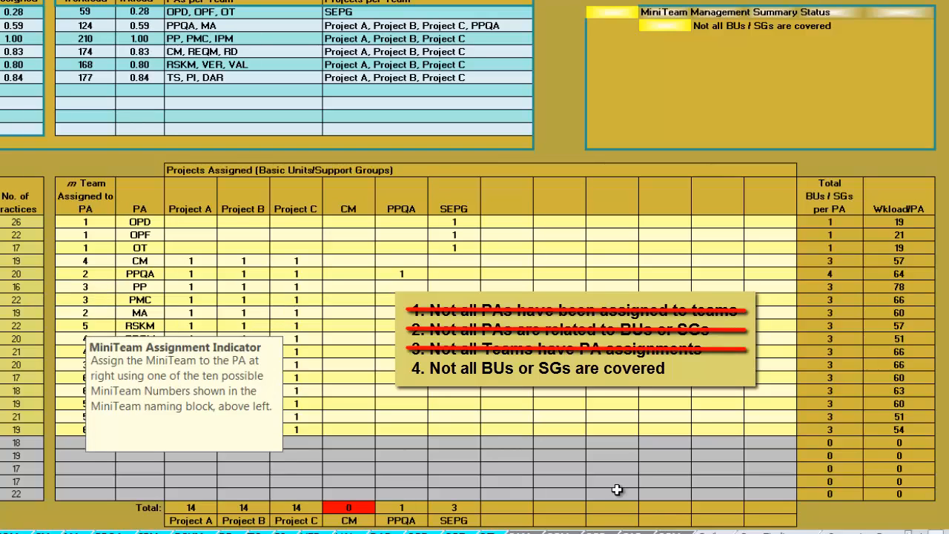
# Relate the CM process area to the CM support group by entering 1 in the CM column
pyautogui.click(942, 520)
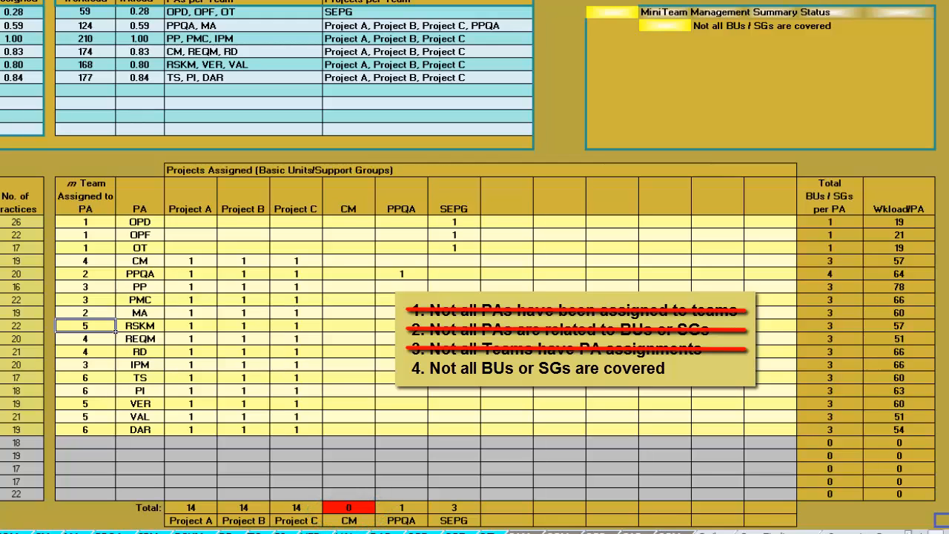
pyautogui.click(364, 262)
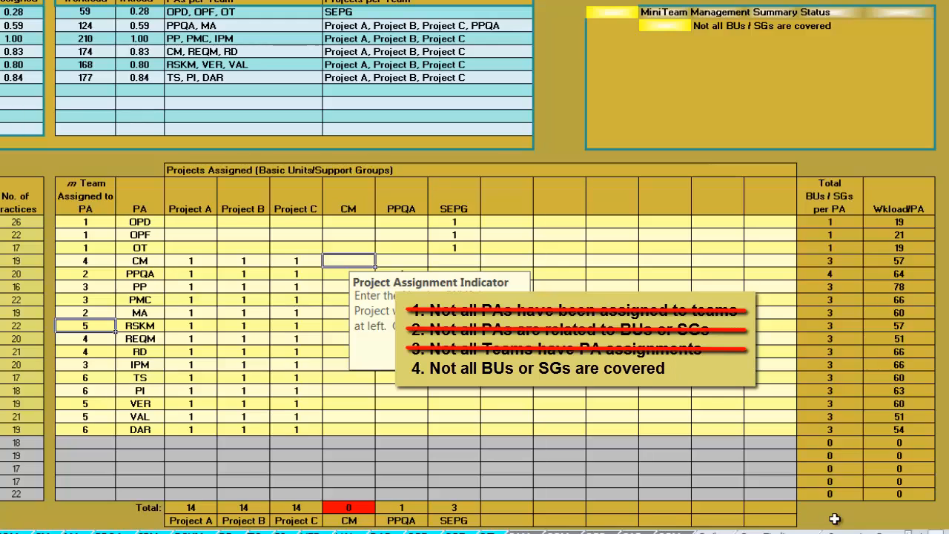
pyautogui.write('1')
pyautogui.press('Return')
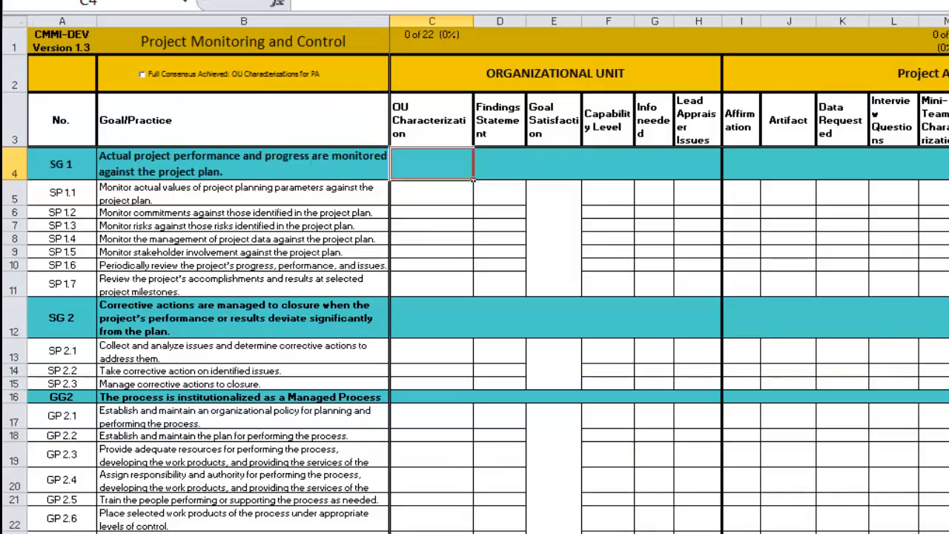
# Review which project column groups the Project Monitoring and Control worksheet contains, from the organizational unit through Project C
pyautogui.hscroll(6, 667, 297)
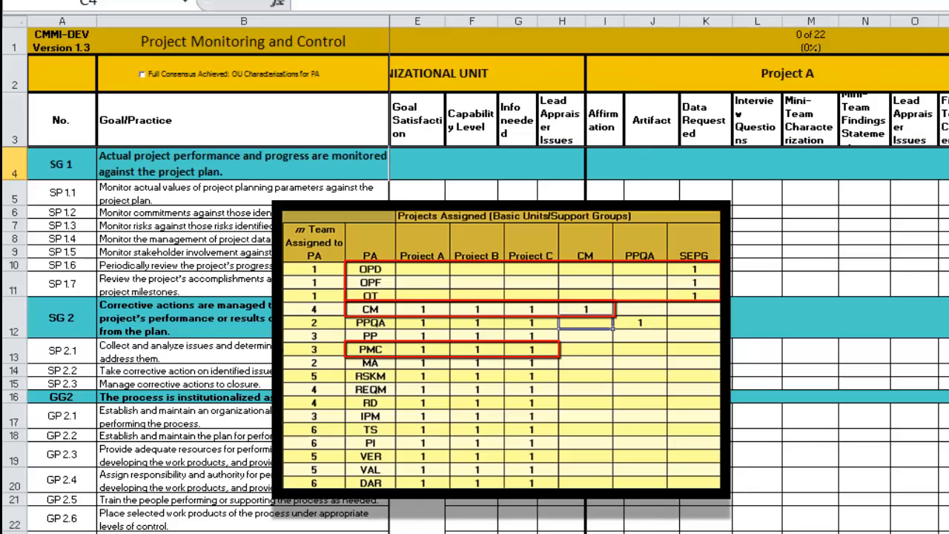
pyautogui.hscroll(5, 667, 296)
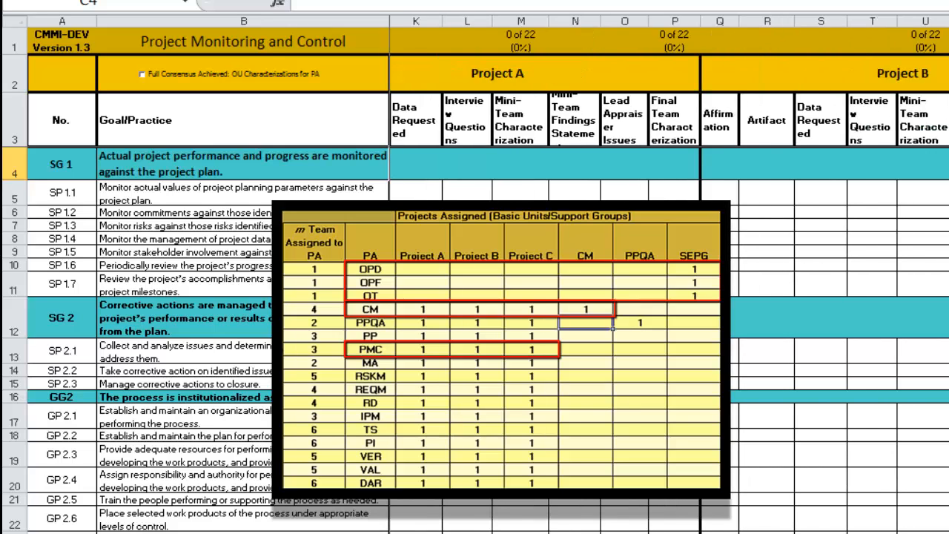
pyautogui.hscroll(6, 667, 297)
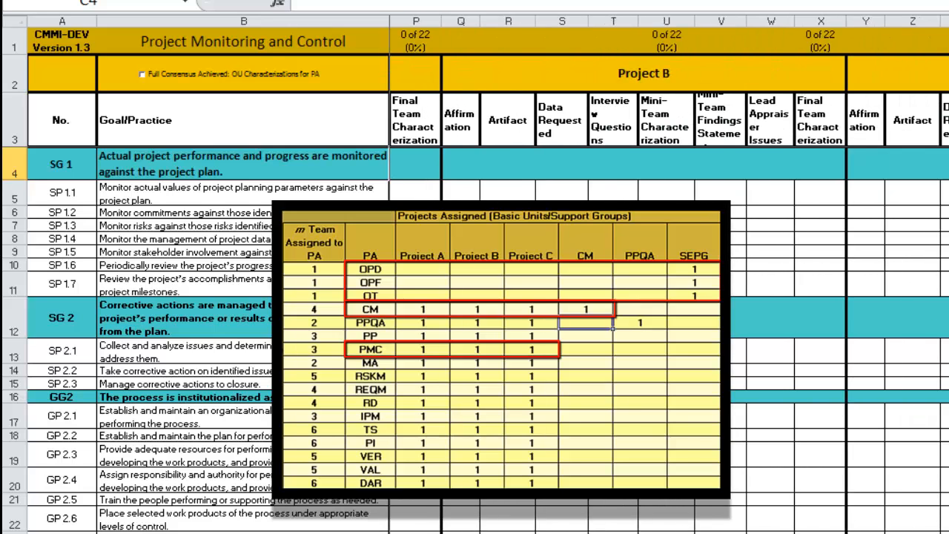
pyautogui.hscroll(4, 667, 296)
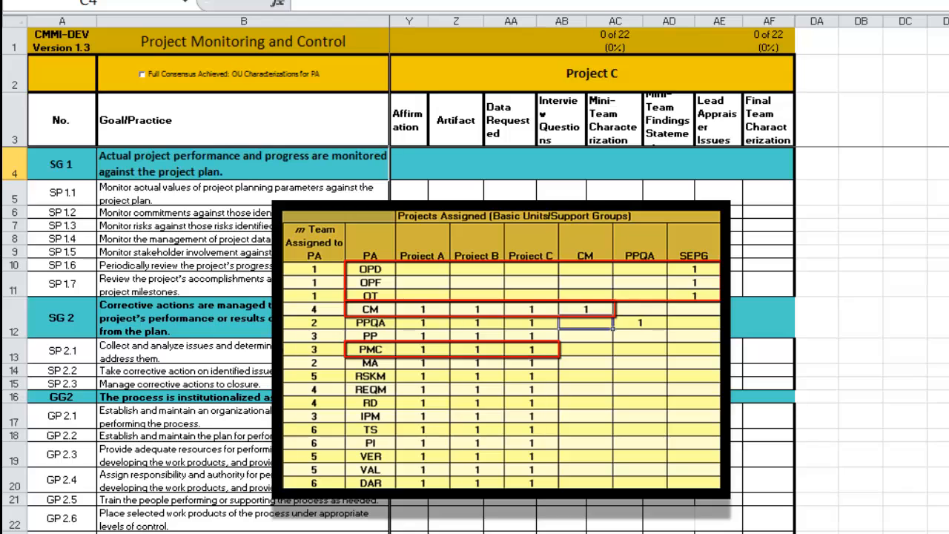
# Switch to the Configuration Management worksheet and review its column groups for Projects A, B and C and the CM support group
pyautogui.hotkey('ctrl', 'pageup')
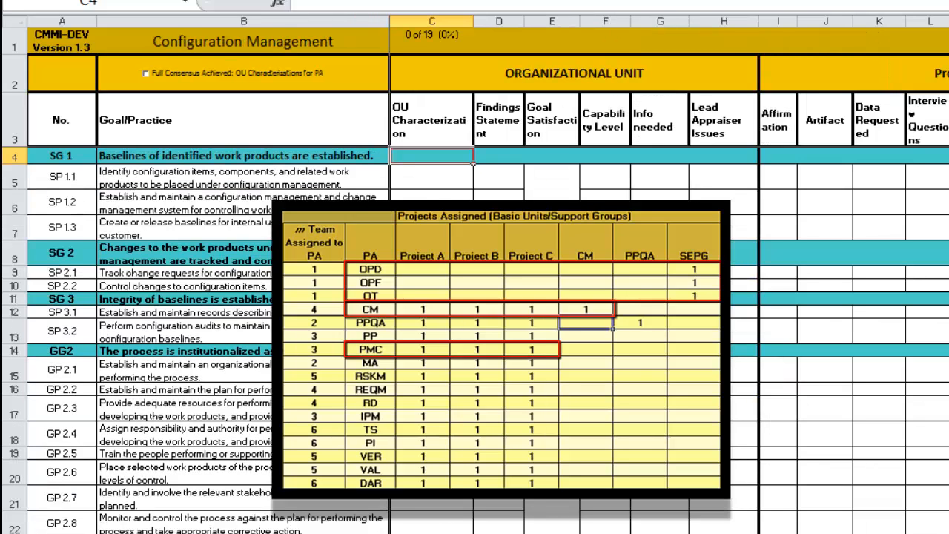
pyautogui.hscroll(6, 667, 297)
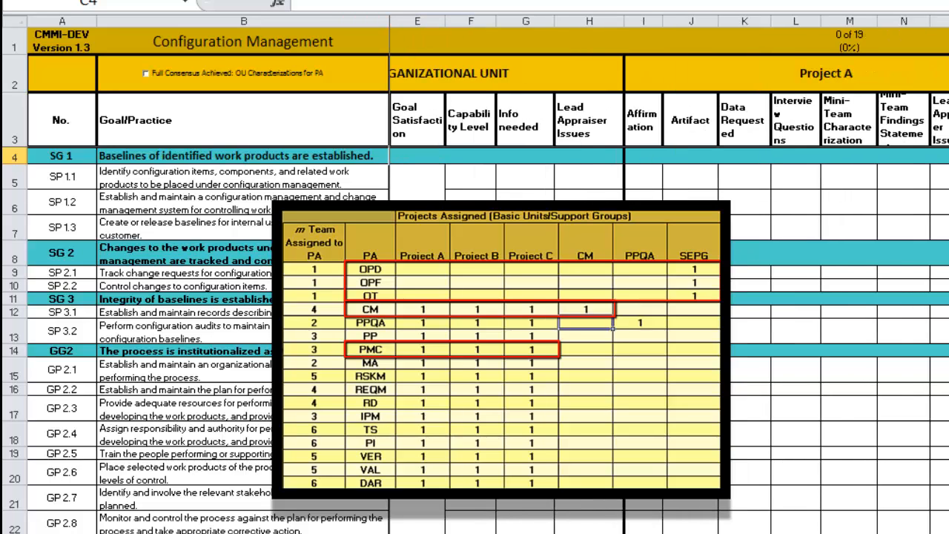
pyautogui.hscroll(6, 667, 296)
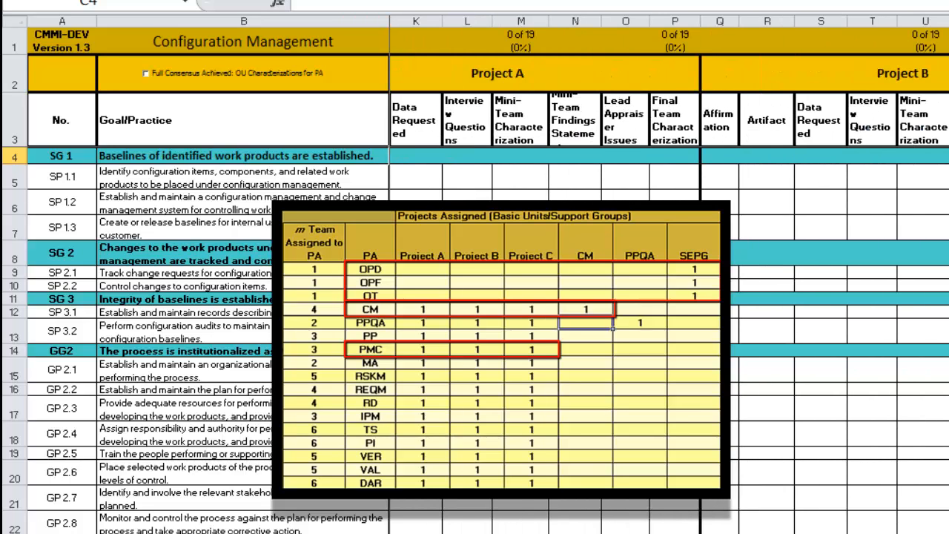
pyautogui.hscroll(6, 667, 297)
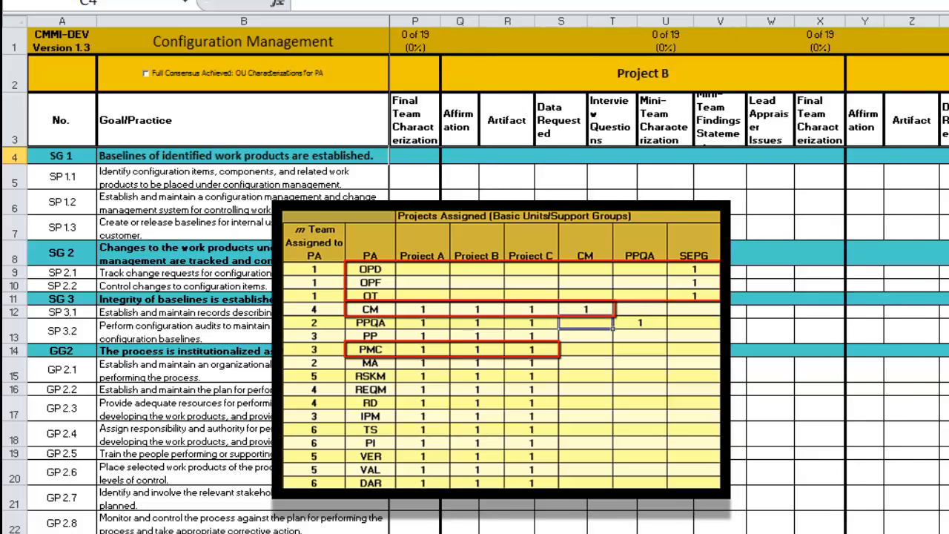
pyautogui.hscroll(5, 667, 297)
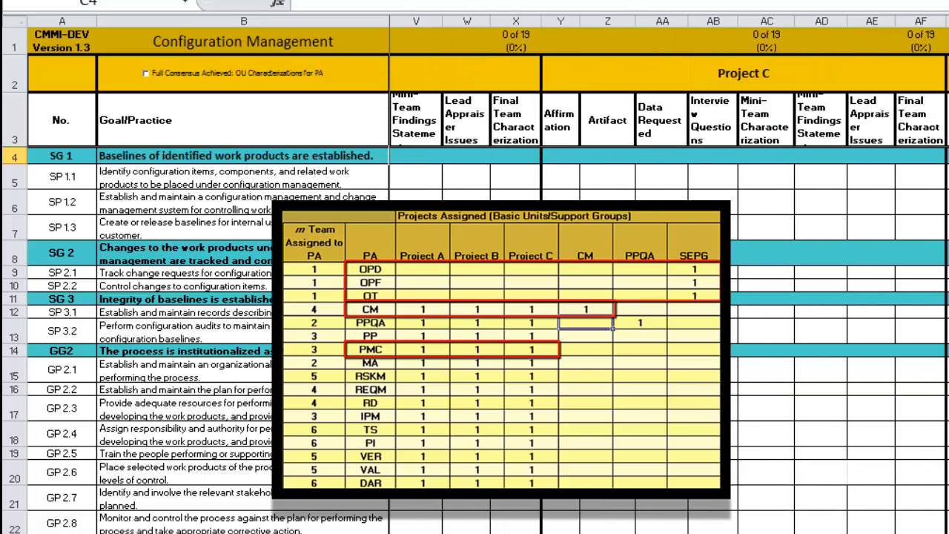
pyautogui.hscroll(5, 667, 296)
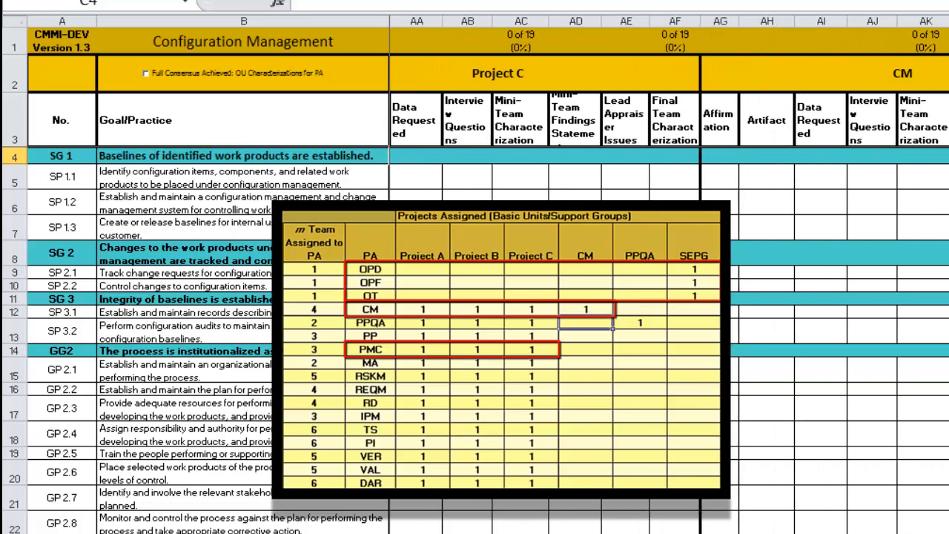
pyautogui.hscroll(2, 667, 297)
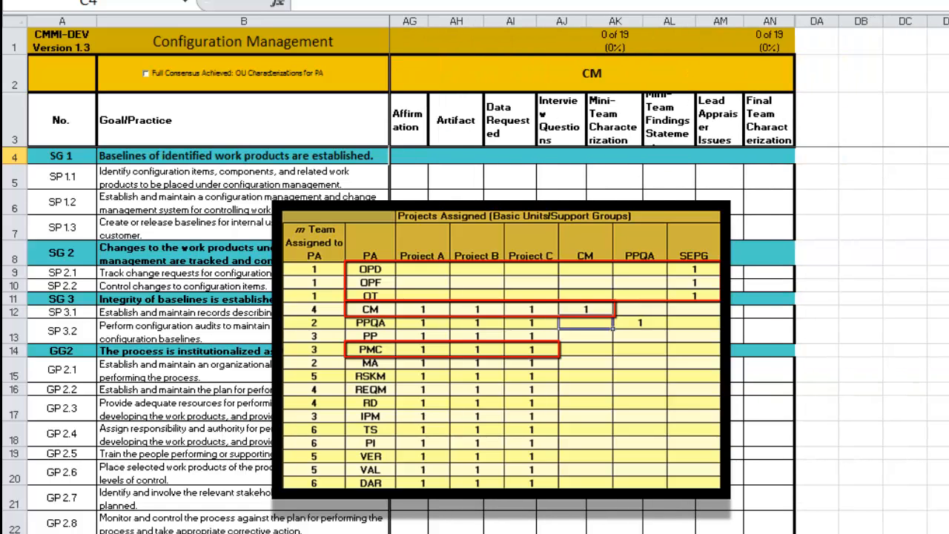
# Switch to the Organizational Training worksheet and check its column groups for the organizational unit and SEPG
pyautogui.hotkey('ctrl', 'pageup')
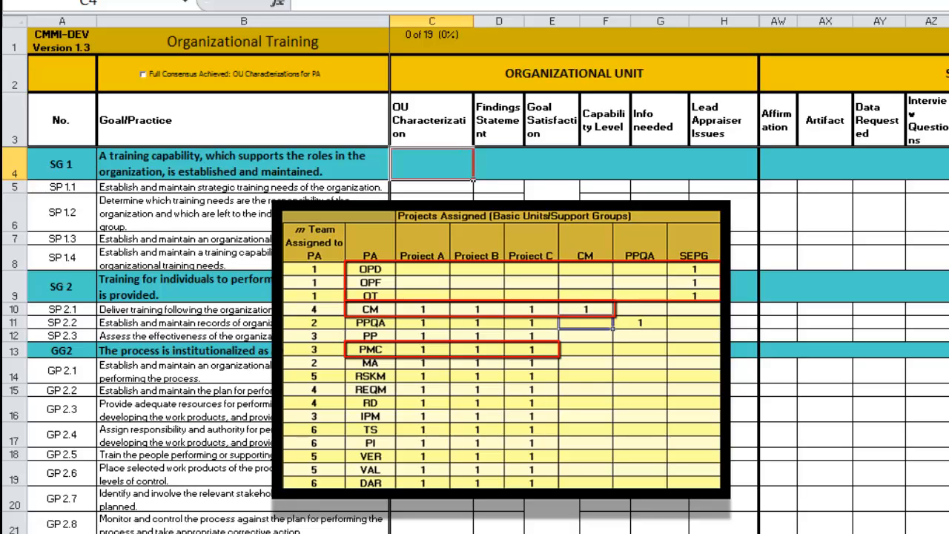
pyautogui.hscroll(4, 667, 297)
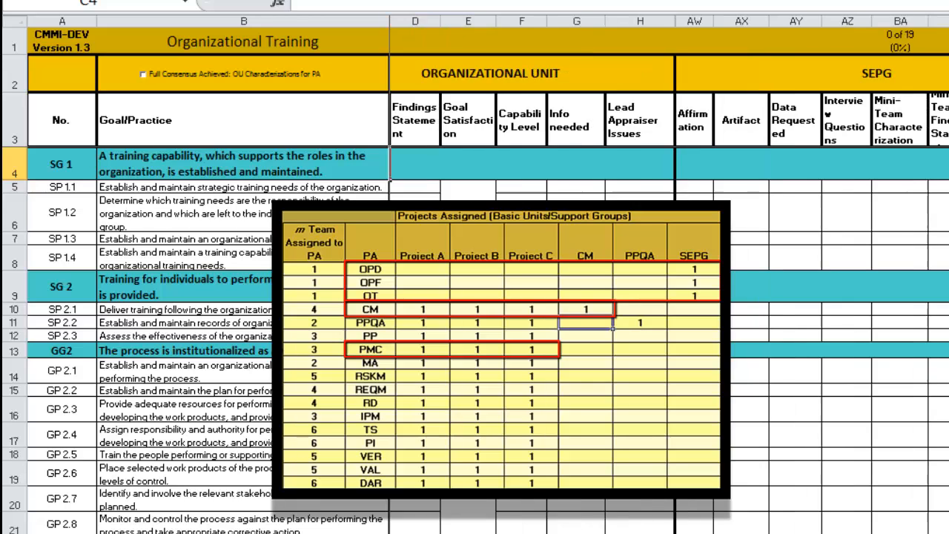
pyautogui.hscroll(2, 593, 296)
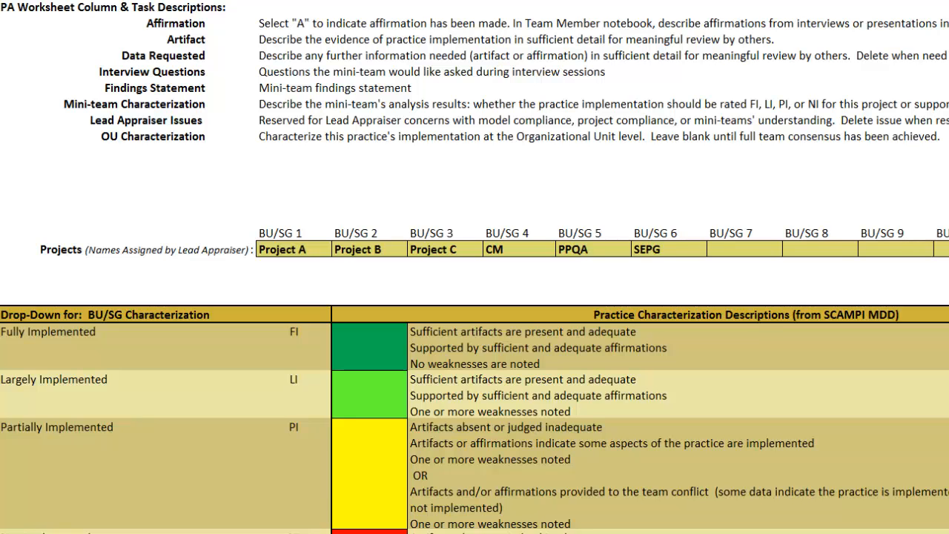
# Review the process area presentation order, the Mini-Team Assignments table and the grid relating process areas to projects in the reference worksheet
pyautogui.scroll(-10, 474, 267)
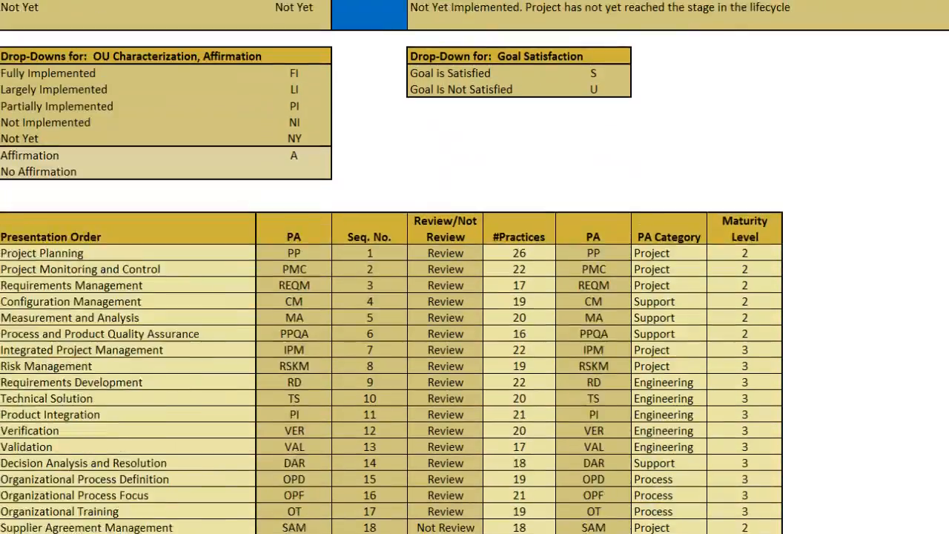
pyautogui.scroll(-8, 474, 267)
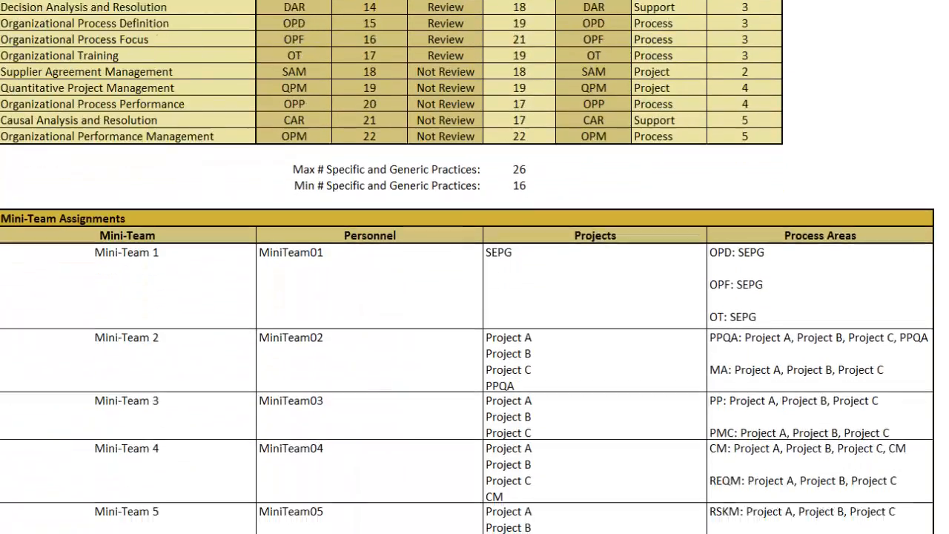
pyautogui.scroll(-3, 474, 267)
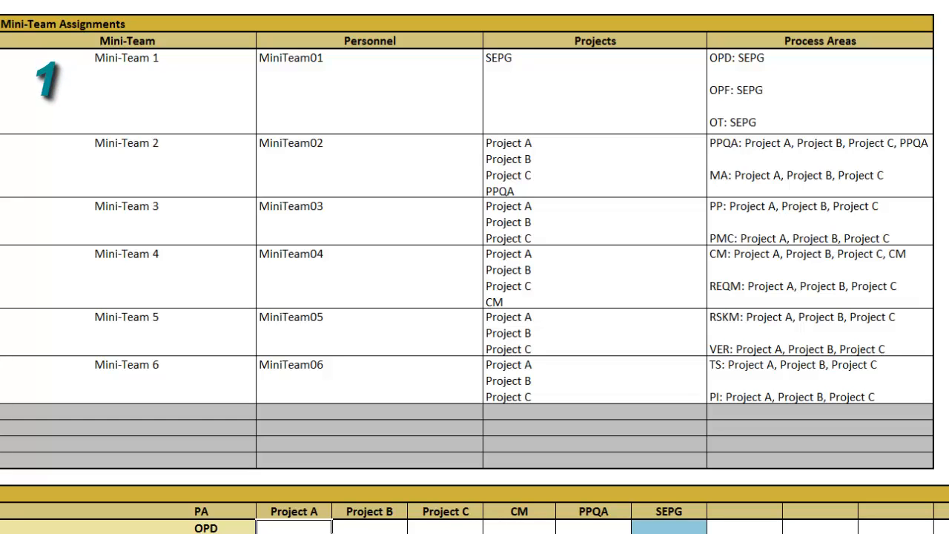
pyautogui.scroll(-6, 475, 267)
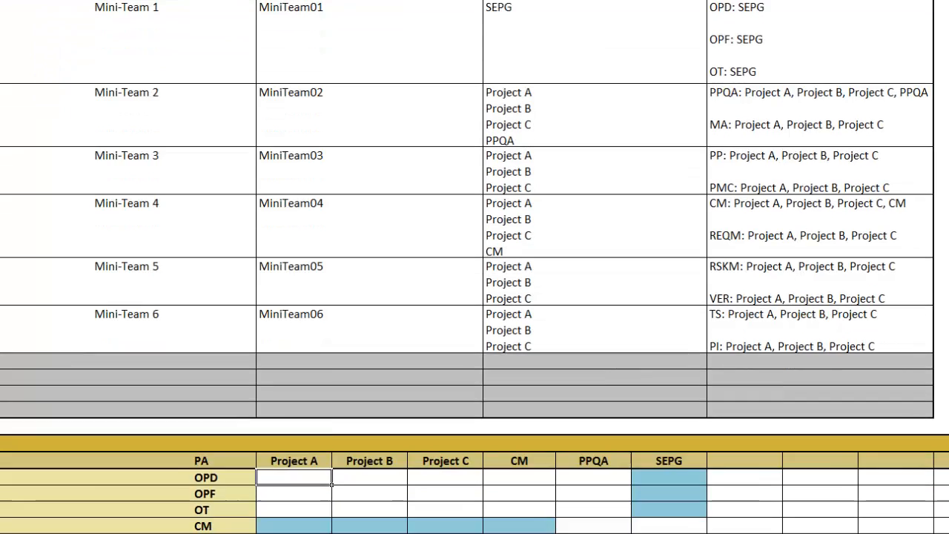
pyautogui.scroll(-1, 474, 267)
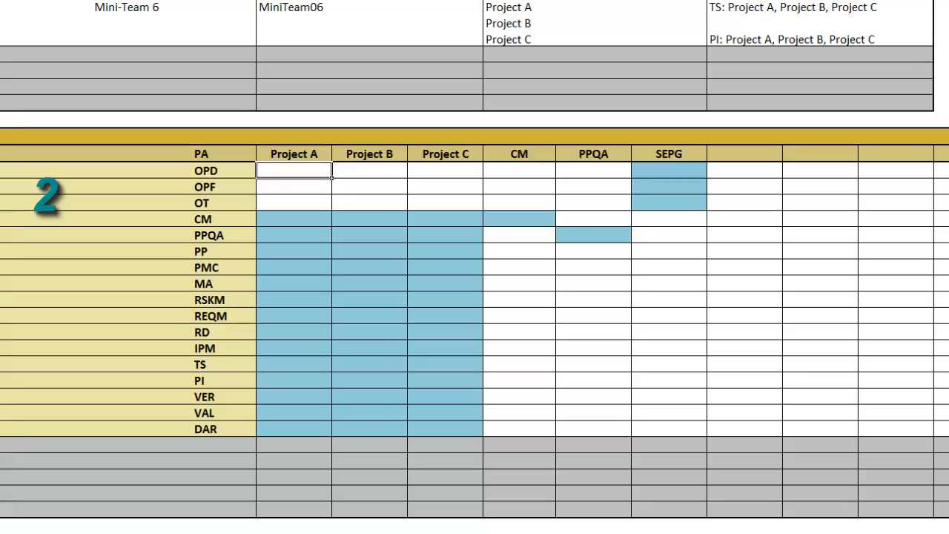